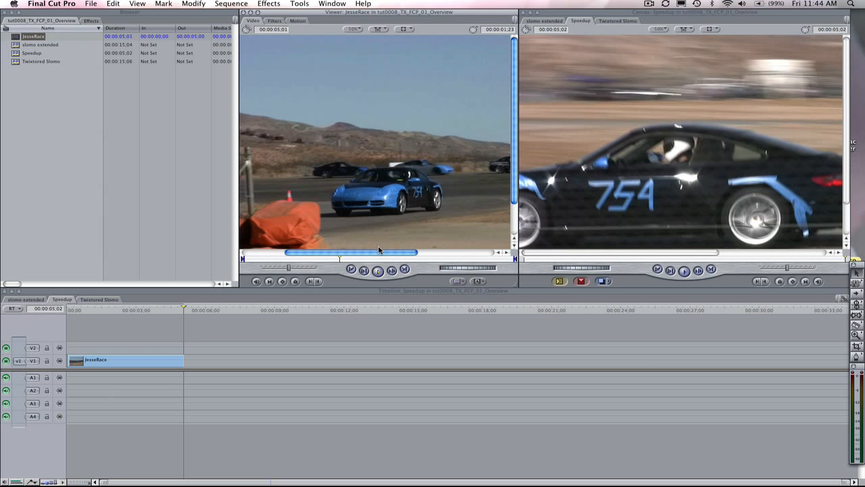
Scrub through and play the JesseRace source clip in the Viewer.
{"action": "left_click", "coordinate": [331, 261]}
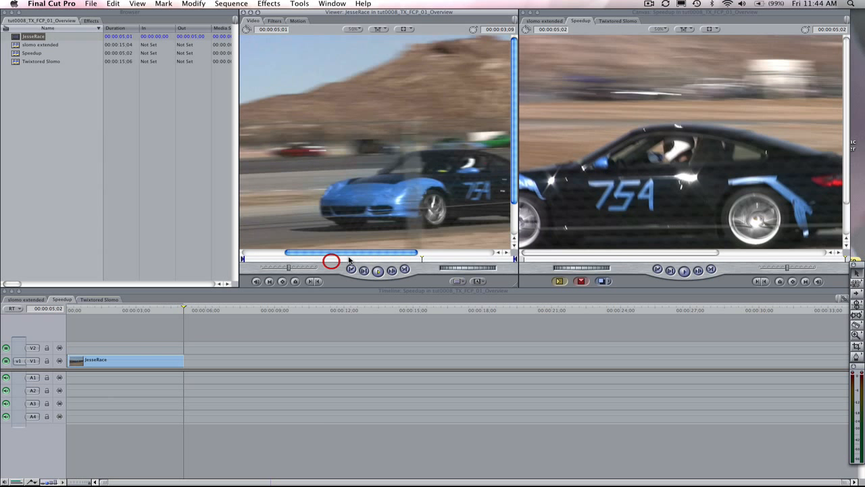
{"action": "left_click", "coordinate": [378, 271]}
{"action": "mouse_move", "coordinate": [373, 259]}
{"action": "left_mouse_down"}
{"action": "mouse_move", "coordinate": [329, 253]}
{"action": "mouse_move", "coordinate": [405, 259]}
{"action": "mouse_move", "coordinate": [371, 254]}
{"action": "left_mouse_up"}
Delete the existing clip from the Speedup sequence and place the JesseRace source clip at the start of track V1.
{"action": "left_click", "coordinate": [132, 360]}
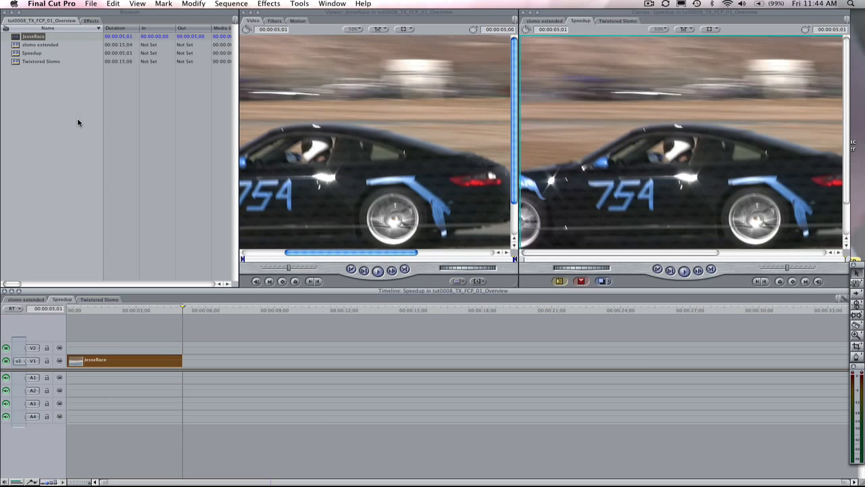
{"action": "key", "text": "Delete"}
{"action": "left_click_drag", "start_coordinate": [30, 36], "coordinate": [333, 173]}
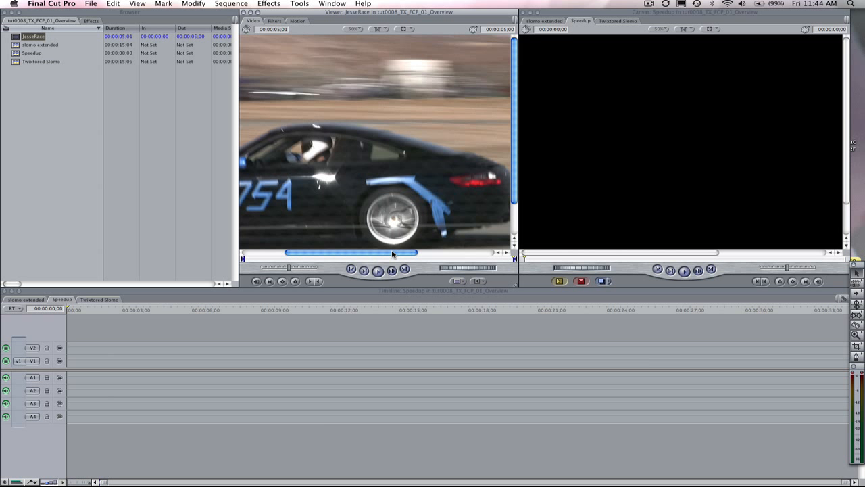
{"action": "mouse_move", "coordinate": [405, 253]}
{"action": "left_mouse_down"}
{"action": "mouse_move", "coordinate": [425, 252]}
{"action": "mouse_move", "coordinate": [315, 252]}
{"action": "left_mouse_up"}
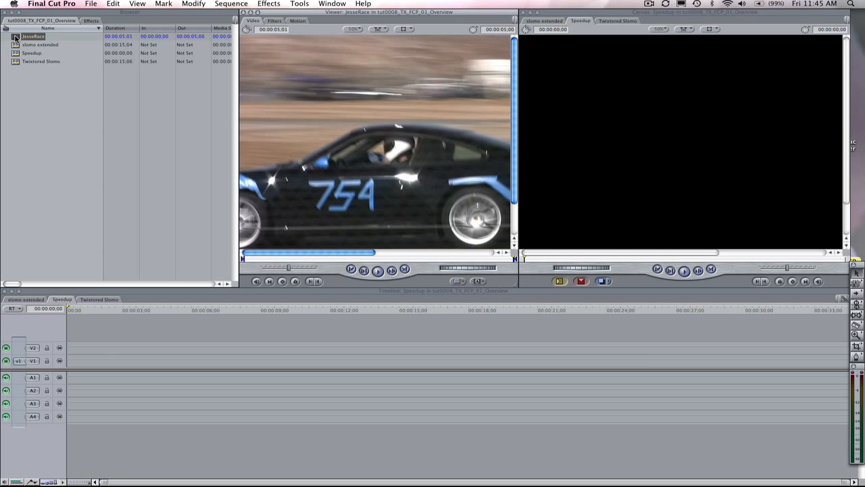
{"action": "left_click_drag", "start_coordinate": [15, 37], "coordinate": [72, 362]}
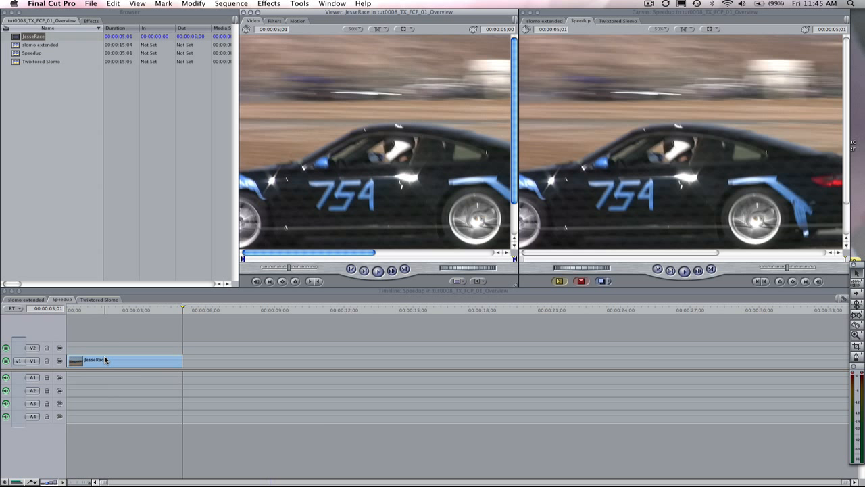
Select the JesseRace clip in the Speedup sequence, scrub back through it, and play the source footage in the Viewer.
{"action": "left_click", "coordinate": [107, 361]}
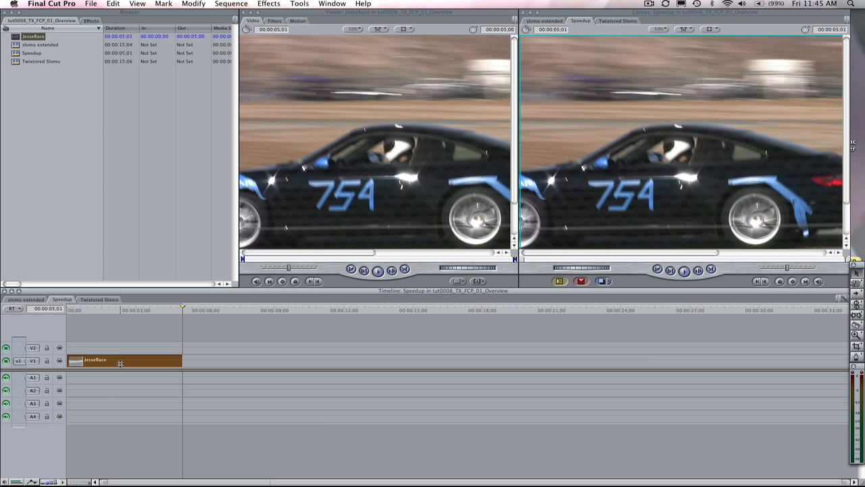
{"action": "left_click_drag", "start_coordinate": [181, 309], "coordinate": [123, 315]}
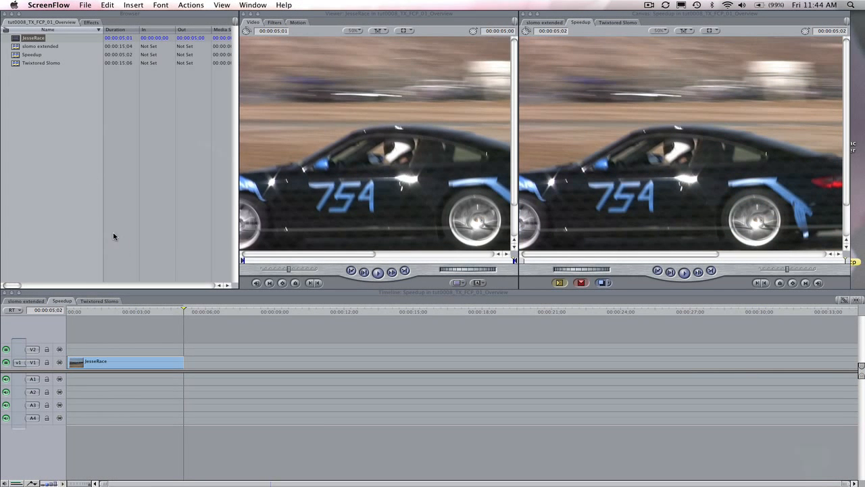
{"action": "left_click", "coordinate": [378, 272]}
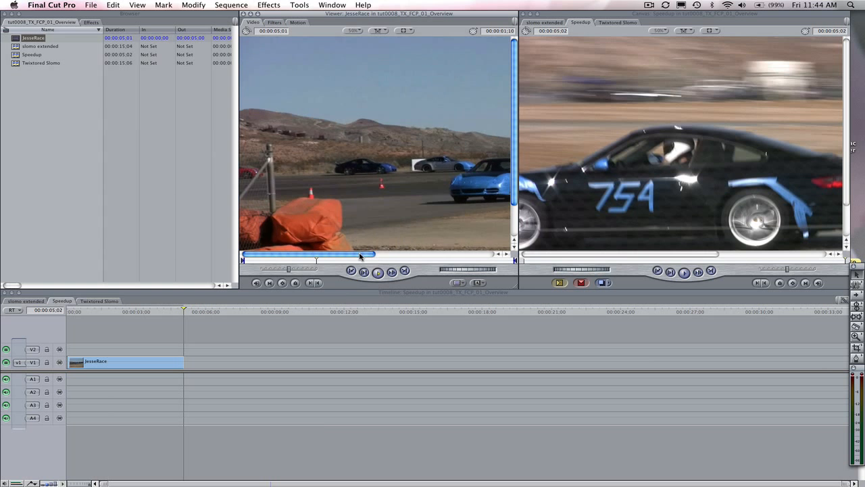
{"action": "left_click", "coordinate": [376, 272]}
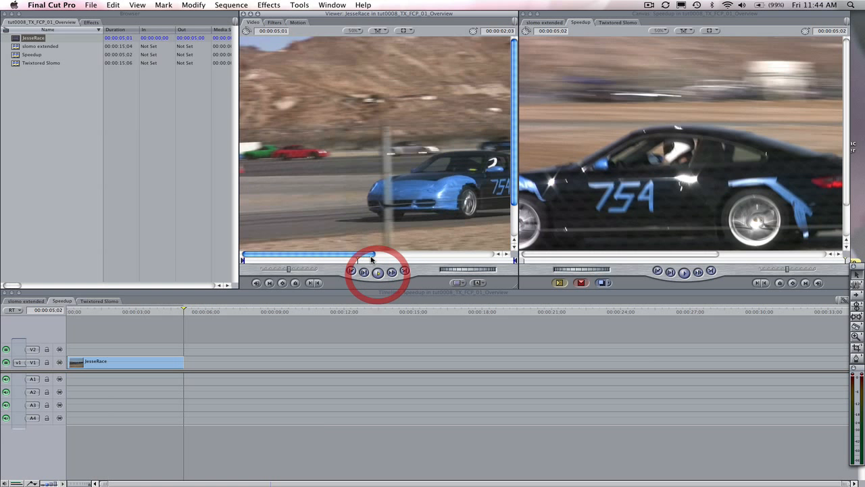
Apply the Twixtor 4.5 FxPlug video filter from the RE:Vision Plug-ins group to the JesseRace clip.
{"action": "left_click", "coordinate": [268, 5]}
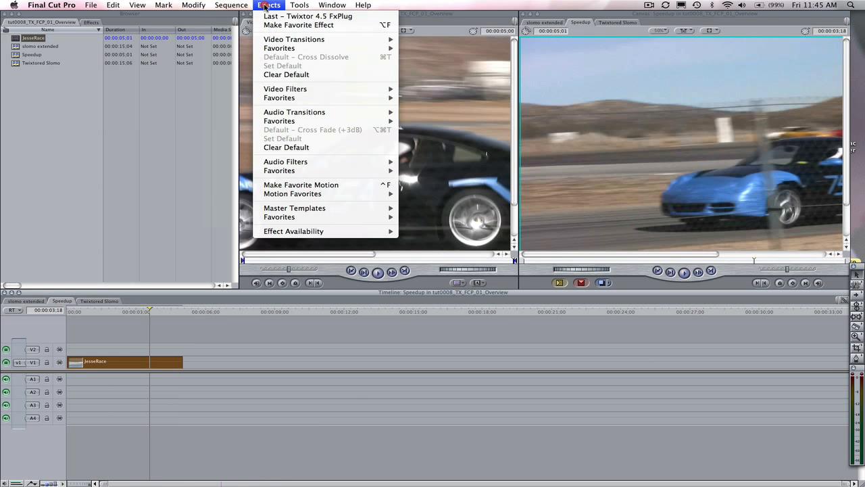
{"action": "mouse_move", "coordinate": [285, 90]}
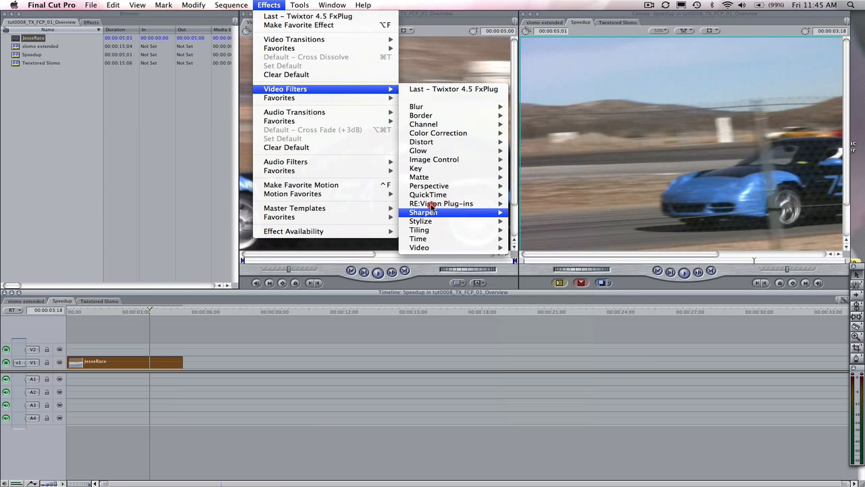
{"action": "mouse_move", "coordinate": [433, 203]}
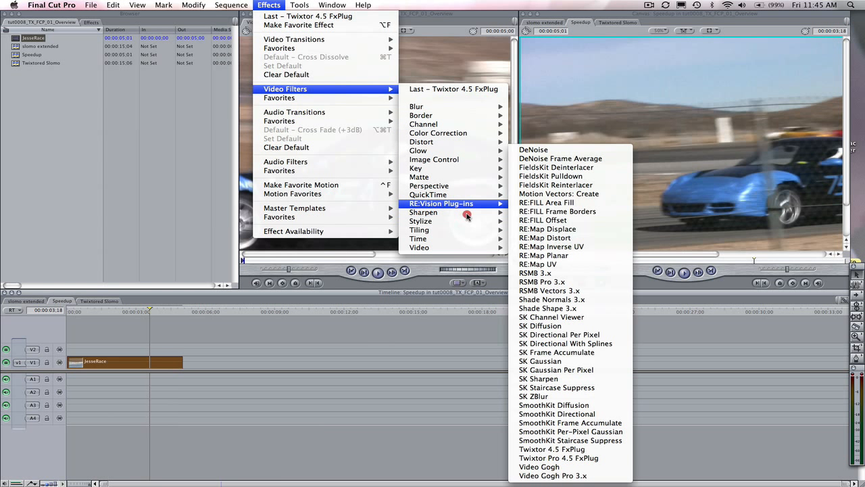
{"action": "left_click", "coordinate": [559, 449]}
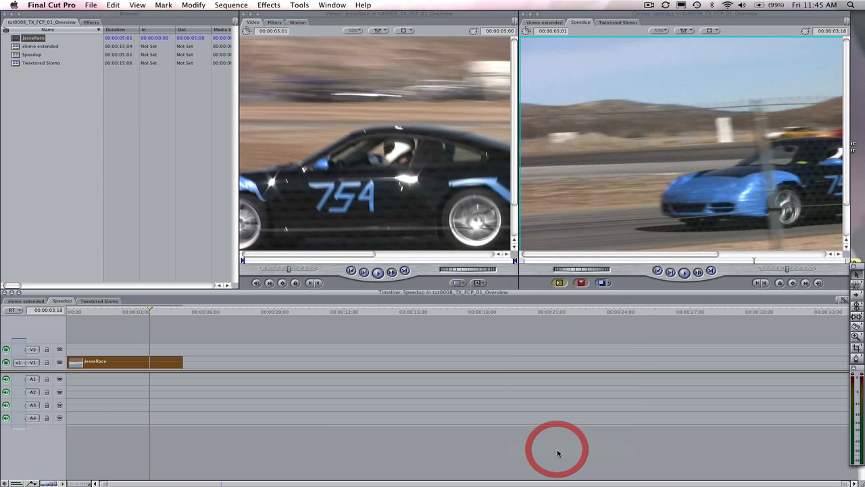
Locate Twixtor 4.5 FxPlug among the RE:Vision video filters in the Browser's effects list.
{"action": "left_click", "coordinate": [91, 22]}
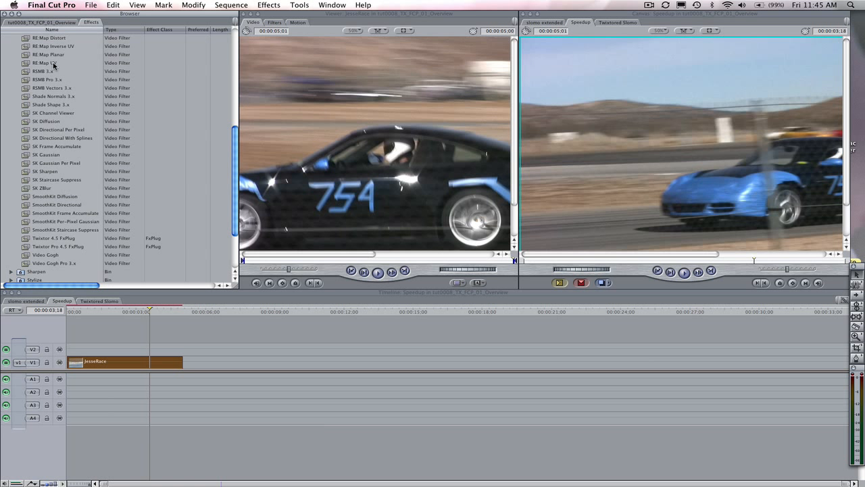
{"action": "left_click", "coordinate": [46, 197]}
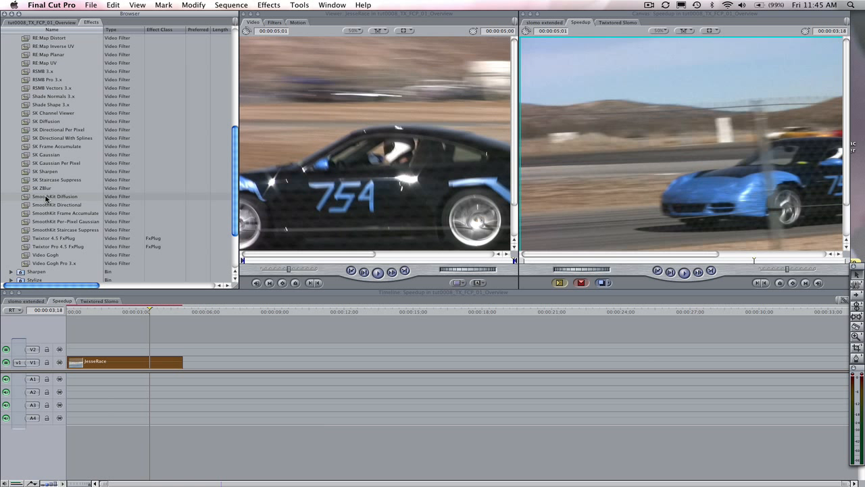
{"action": "left_click", "coordinate": [49, 237]}
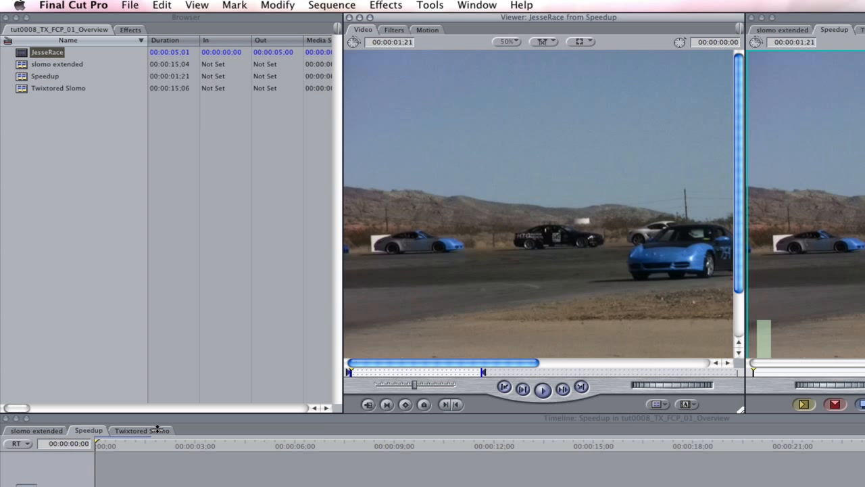
Open the timeline clip's Twixtor filter parameters in the Viewer and choose Twixtored Output for Display.
{"action": "left_click", "coordinate": [135, 473]}
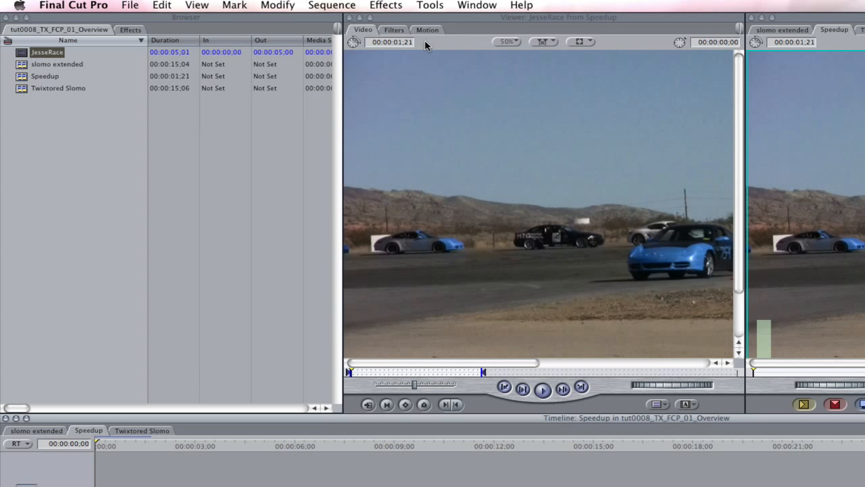
{"action": "left_click", "coordinate": [403, 34]}
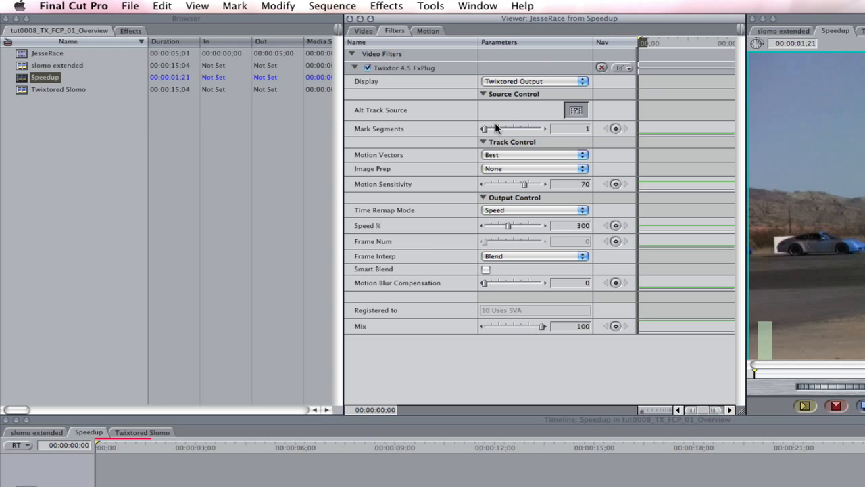
{"action": "left_click", "coordinate": [519, 83]}
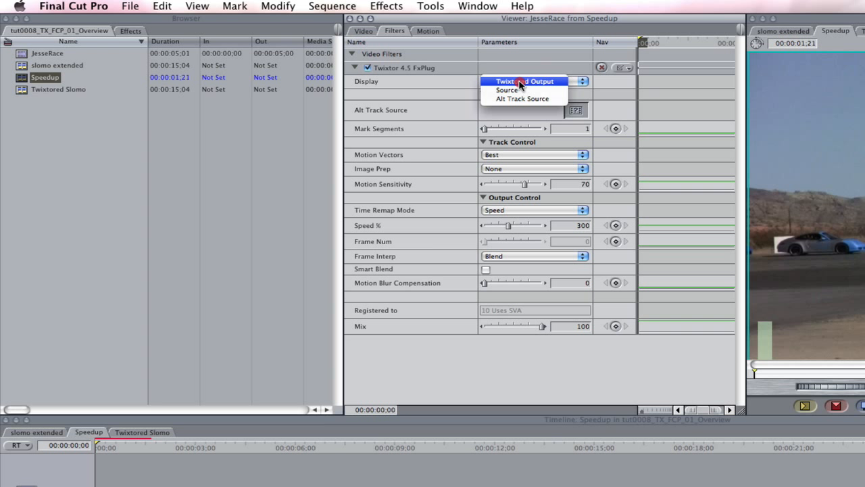
{"action": "left_click", "coordinate": [518, 82]}
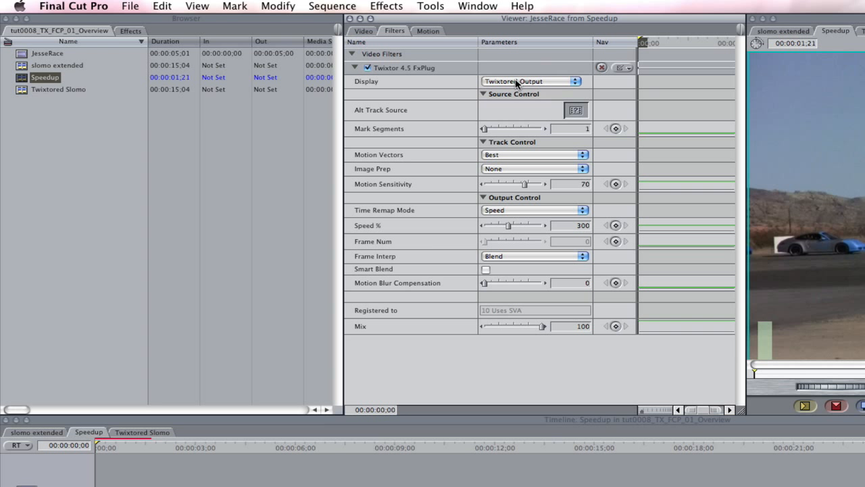
Choose Speed as Twixtor's Time Remap Mode and set Speed % to 300.
{"action": "left_click", "coordinate": [517, 210]}
{"action": "left_click", "coordinate": [518, 211]}
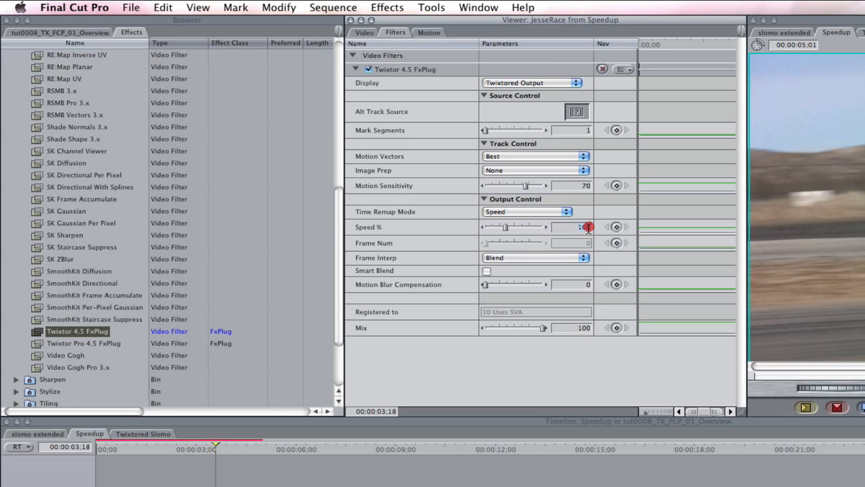
{"action": "type", "text": "300"}
{"action": "key", "text": "Return"}
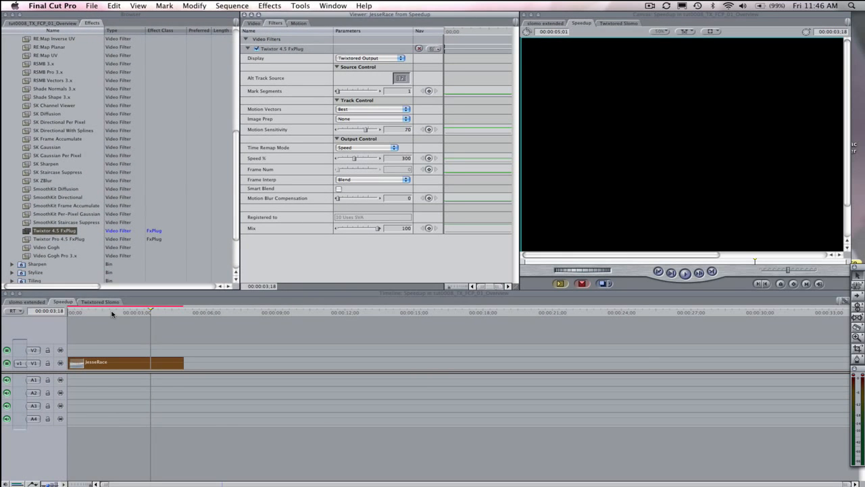
Place the playhead within the JesseRace clip at 00:00:01;28 and render the selected clip.
{"action": "left_click", "coordinate": [112, 312]}
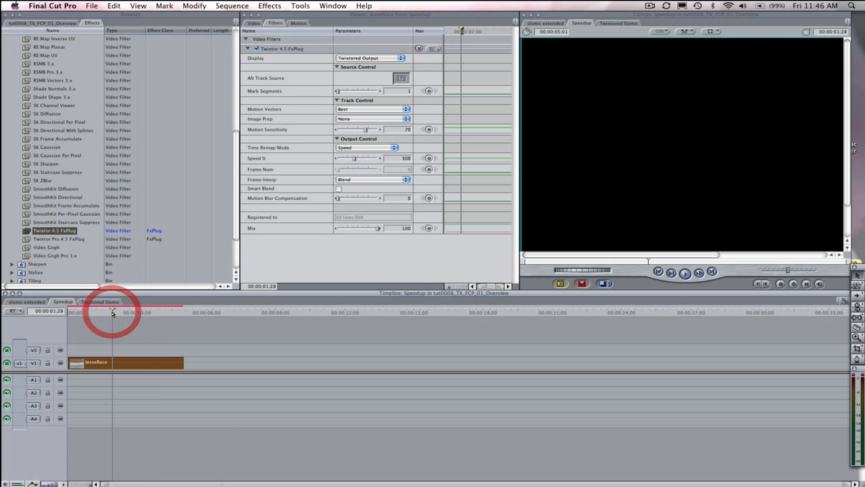
{"action": "left_click", "coordinate": [233, 5]}
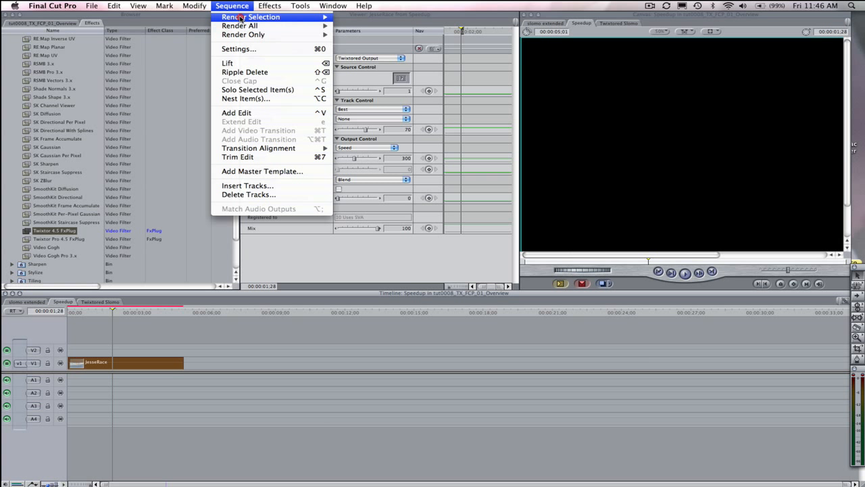
{"action": "mouse_move", "coordinate": [240, 17]}
{"action": "left_click", "coordinate": [351, 30]}
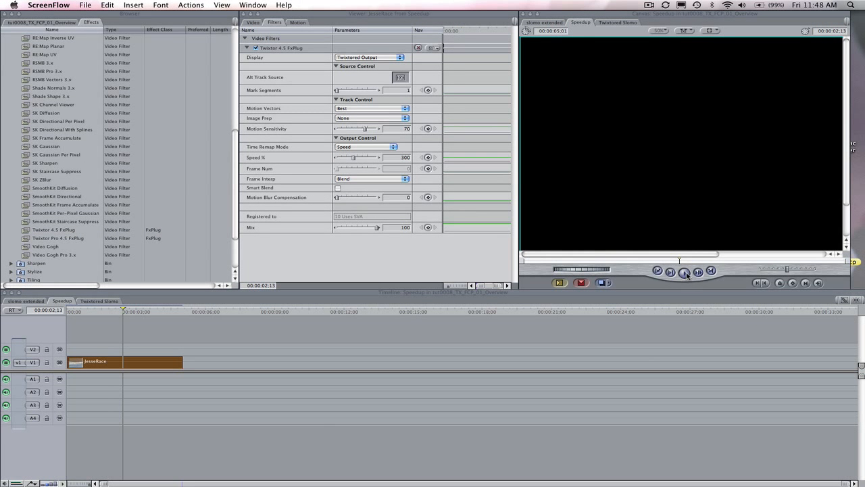
Play the rendered Speedup sequence in the Canvas to review the accelerated footage.
{"action": "left_click", "coordinate": [686, 274]}
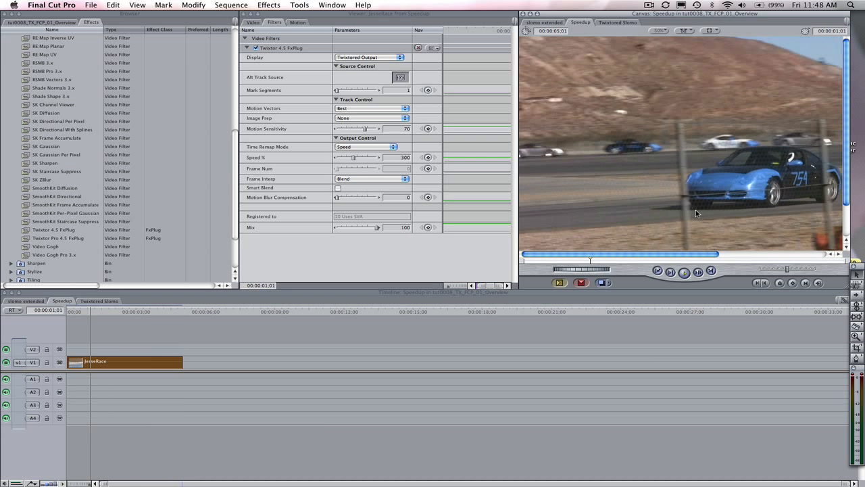
{"action": "left_click", "coordinate": [686, 273]}
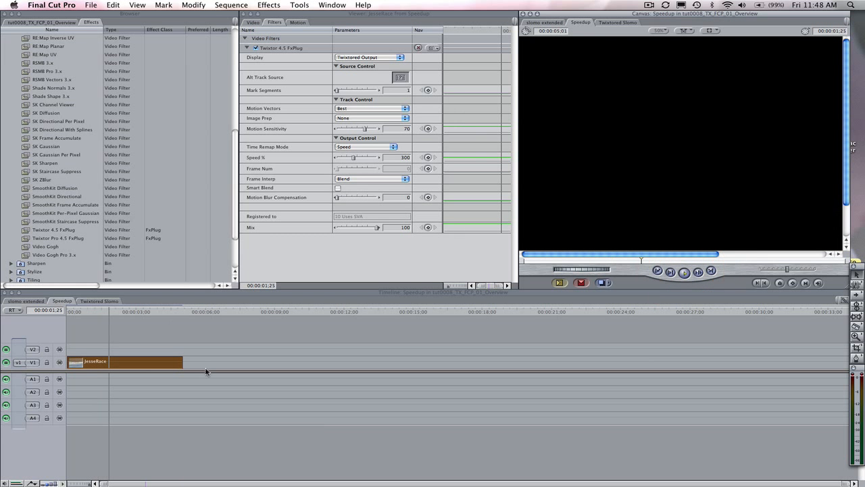
{"action": "left_click", "coordinate": [685, 273]}
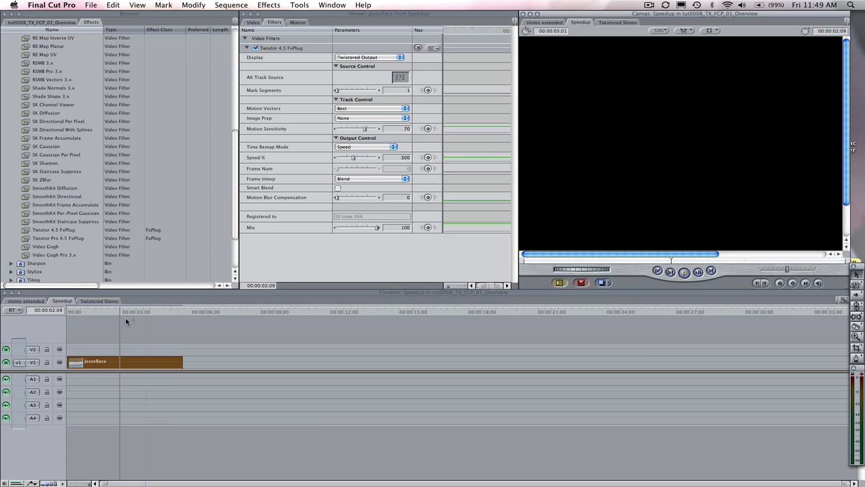
Step the playhead back to the last frame showing the car and cut the JesseRace clip there with the Razor Blade tool.
{"action": "left_click", "coordinate": [43, 307]}
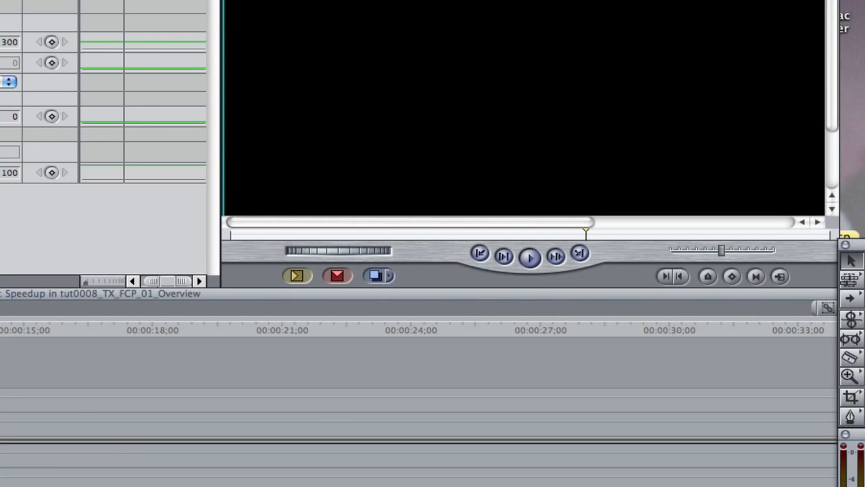
{"action": "key", "text": "Left"}
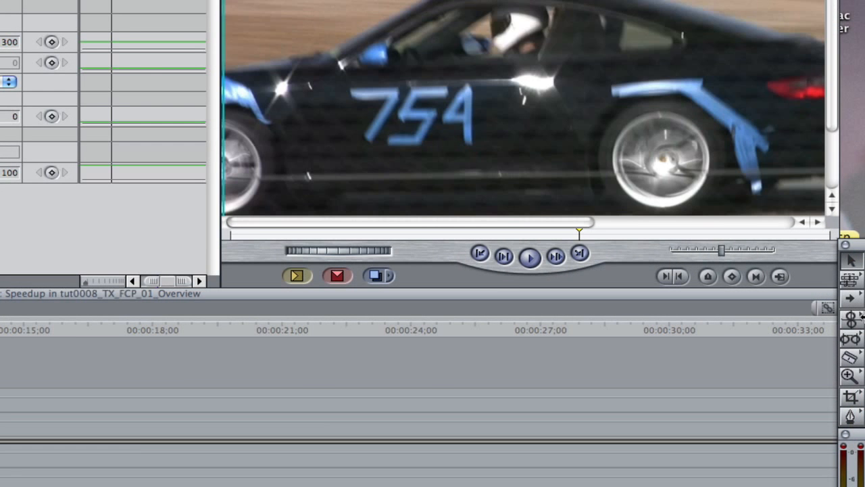
{"action": "left_click", "coordinate": [850, 357]}
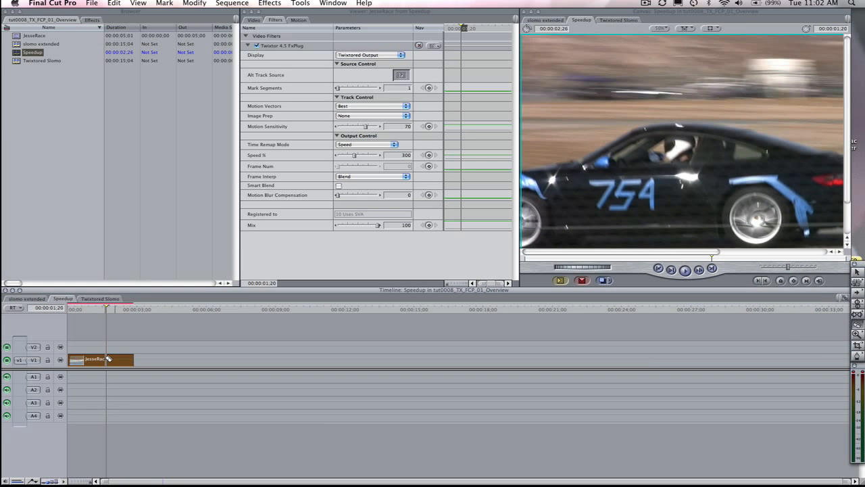
{"action": "left_click", "coordinate": [109, 359]}
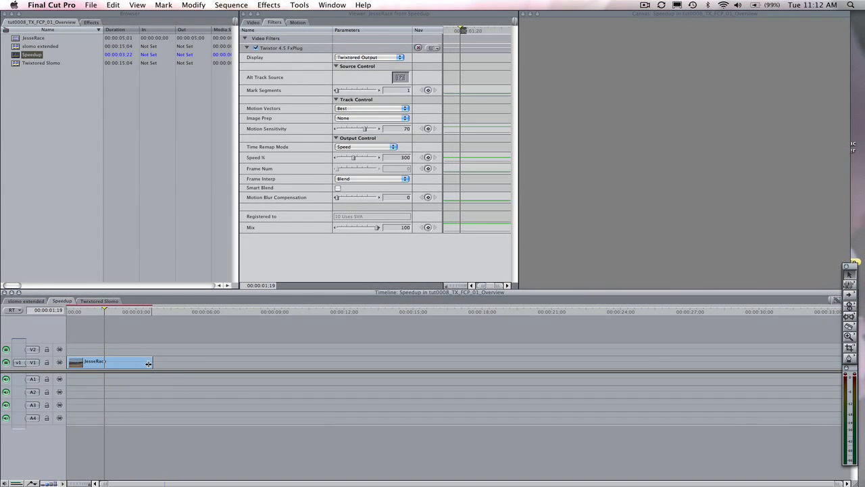
Trim the end of the JesseRace clip back to the playhead at 00:00:01;19 and play the shortened sequence.
{"action": "left_click_drag", "start_coordinate": [151, 362], "coordinate": [105, 363]}
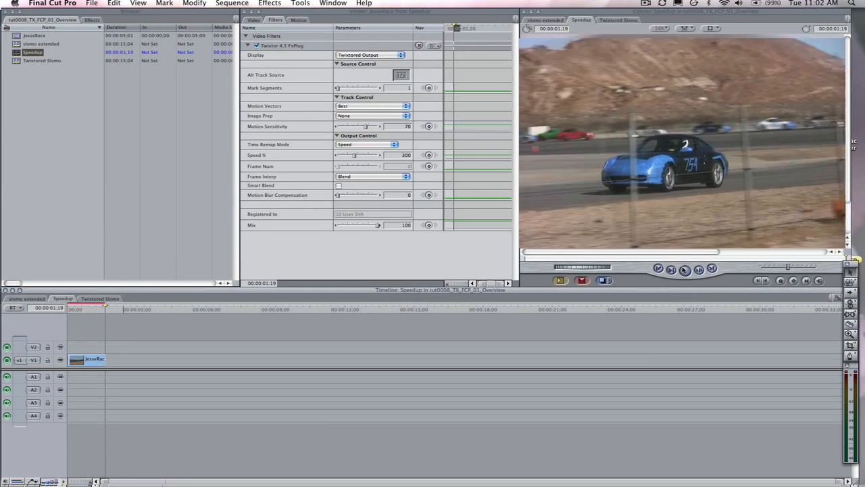
{"action": "left_click", "coordinate": [684, 269]}
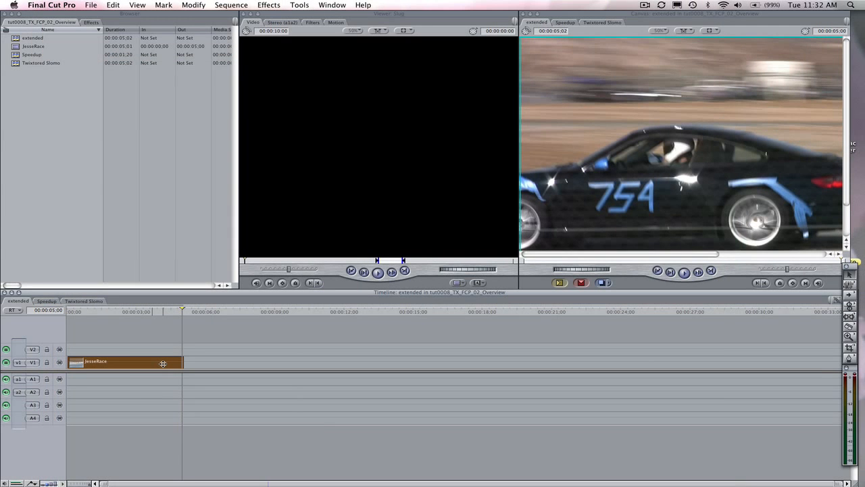
Add two copies of the JesseRace clip end to end after the original on V1 and keep the sequence name as extended.
{"action": "left_click", "coordinate": [163, 364]}
{"action": "key", "text": "Right"}
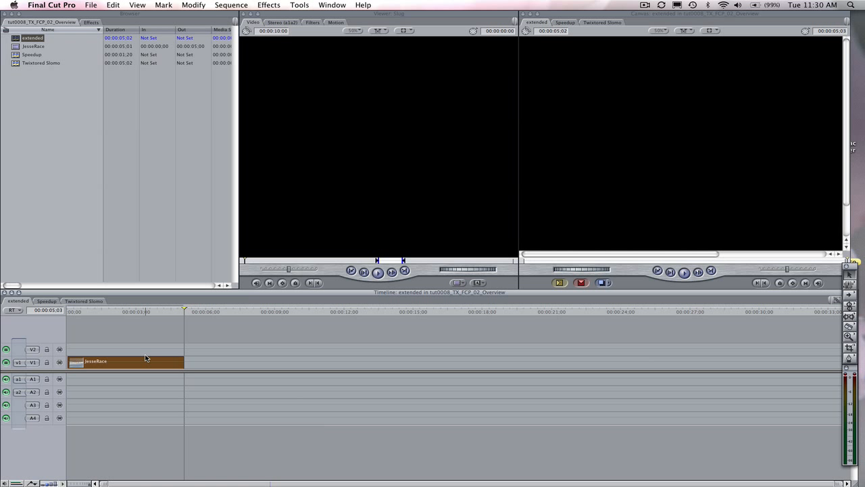
{"action": "key", "text": "super+v"}
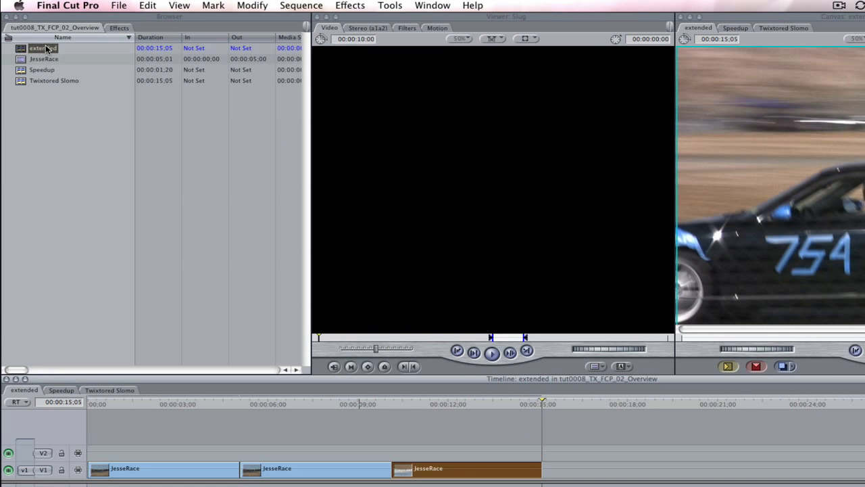
{"action": "left_click", "coordinate": [40, 39]}
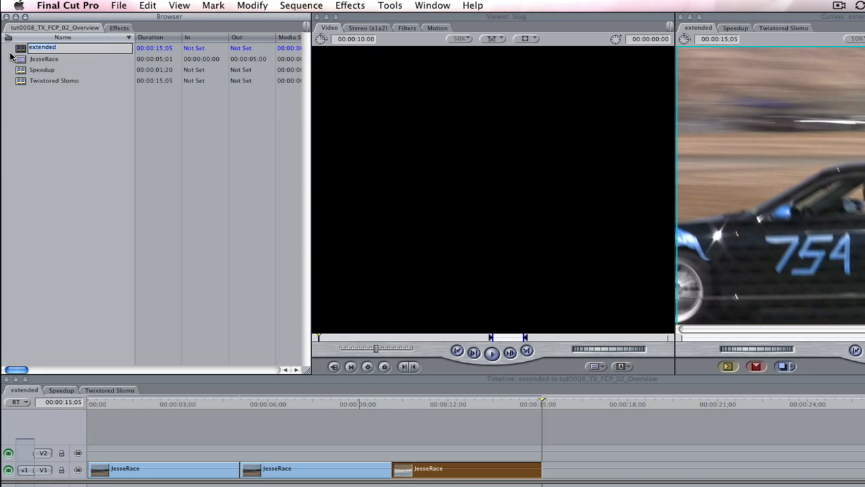
{"action": "key", "text": "Return"}
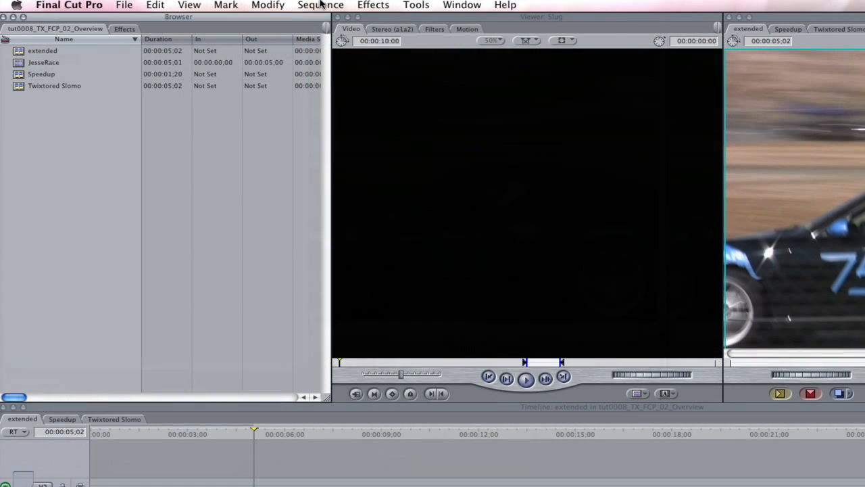
Create a new sequence in the project and name it Twixtored Slomo.
{"action": "left_click", "coordinate": [322, 6]}
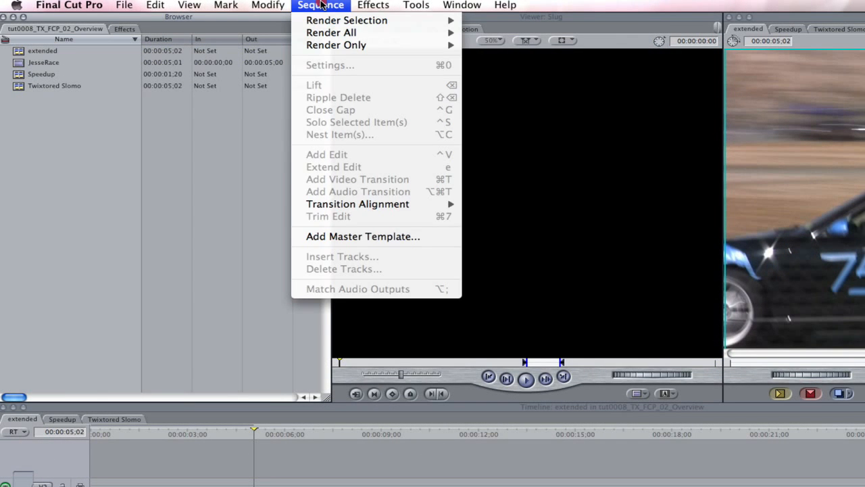
{"action": "mouse_move", "coordinate": [125, 6]}
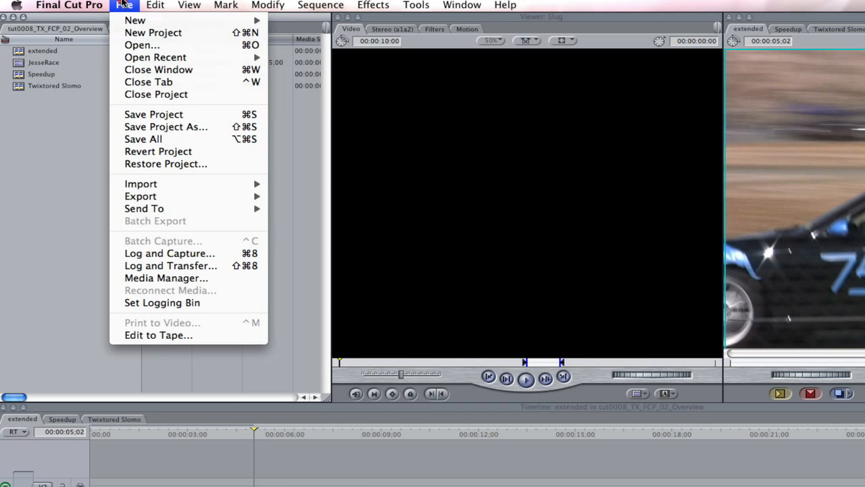
{"action": "mouse_move", "coordinate": [135, 20]}
{"action": "left_click", "coordinate": [294, 22]}
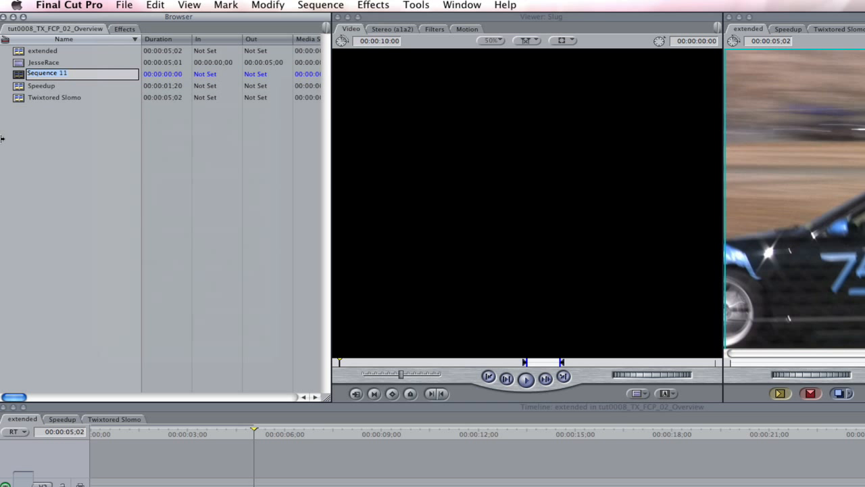
{"action": "type", "text": "Twixtored Slom"}
{"action": "type", "text": "o"}
Nest the extended sequence at the start of V1 in Twixtored Slomo and apply the Twixtor 4.5 FxPlug filter to it.
{"action": "double_click", "coordinate": [16, 63]}
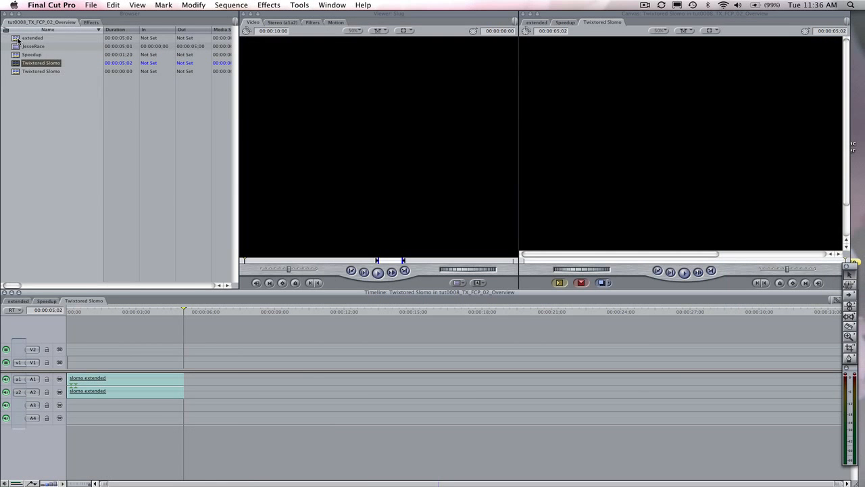
{"action": "left_click_drag", "start_coordinate": [17, 38], "coordinate": [72, 358]}
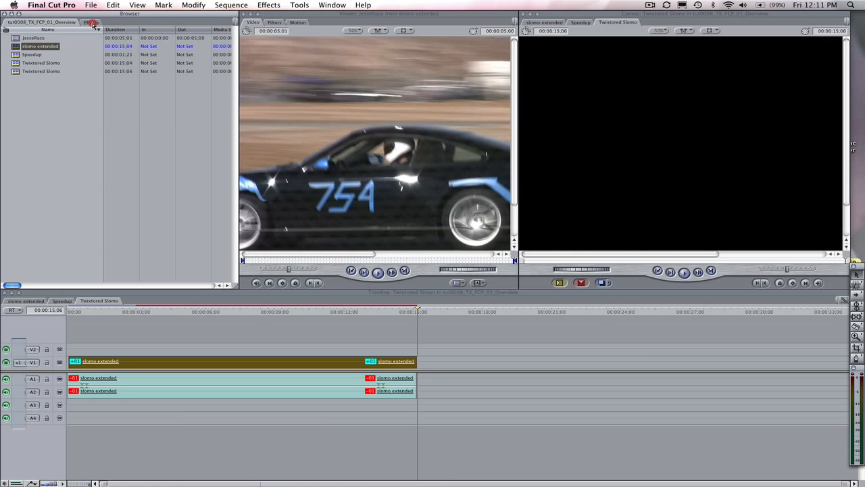
{"action": "left_click", "coordinate": [91, 23]}
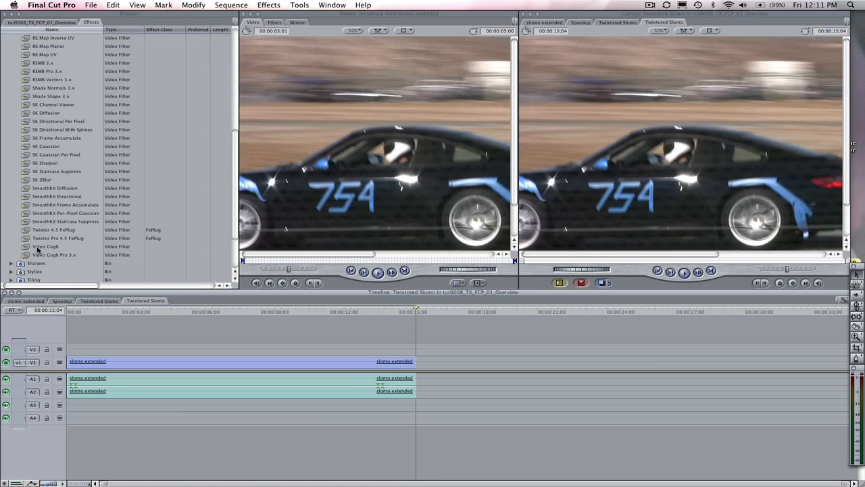
{"action": "left_click_drag", "start_coordinate": [42, 230], "coordinate": [112, 360]}
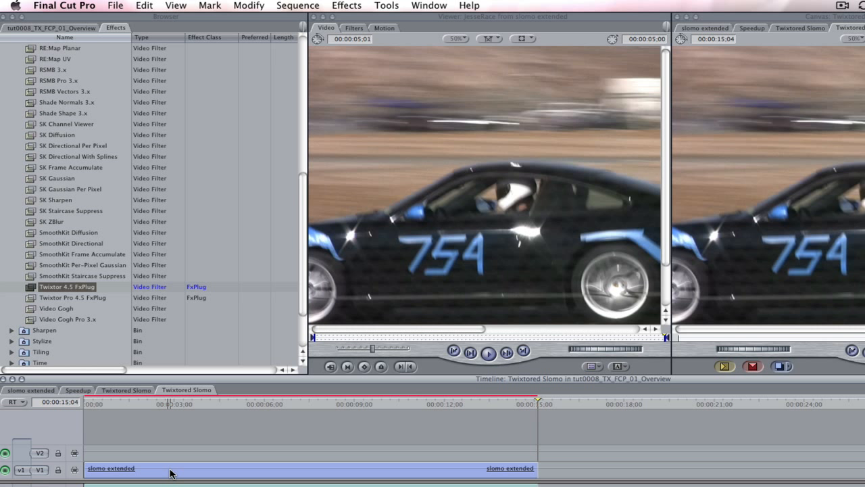
Load the nested slomo extended clip into the Viewer with the View Sequence command and show its filters.
{"action": "left_click", "coordinate": [170, 469]}
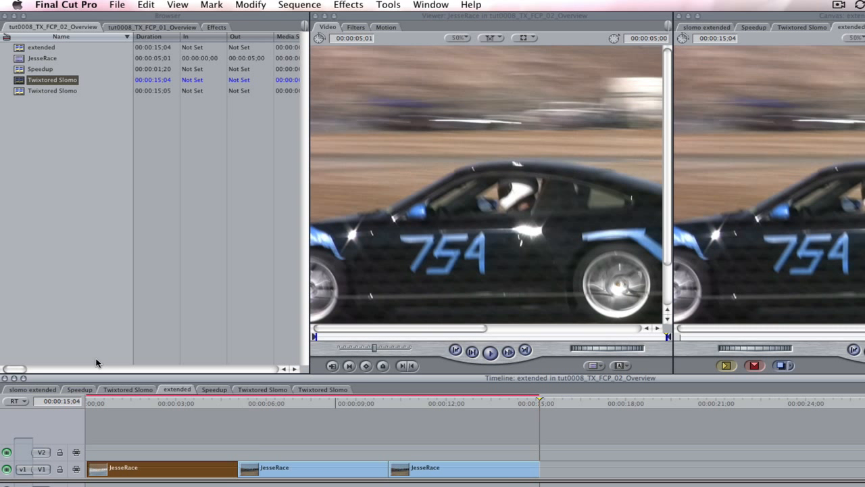
{"action": "left_click", "coordinate": [21, 50]}
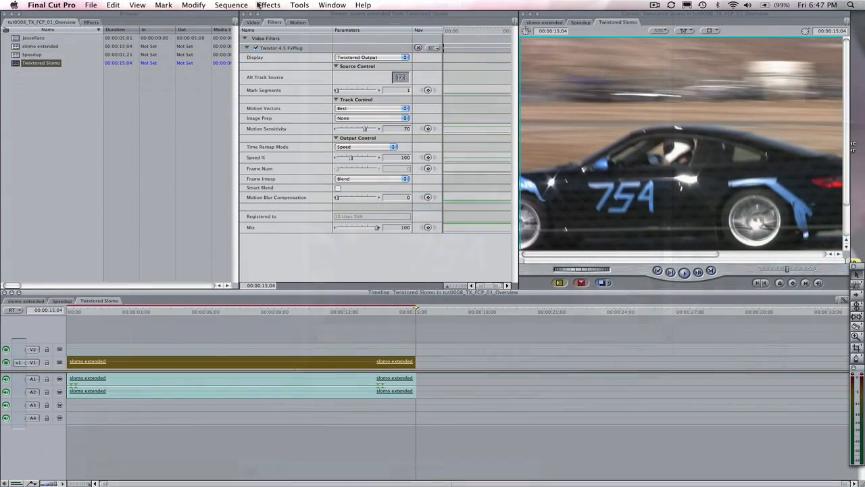
{"action": "left_click", "coordinate": [136, 4]}
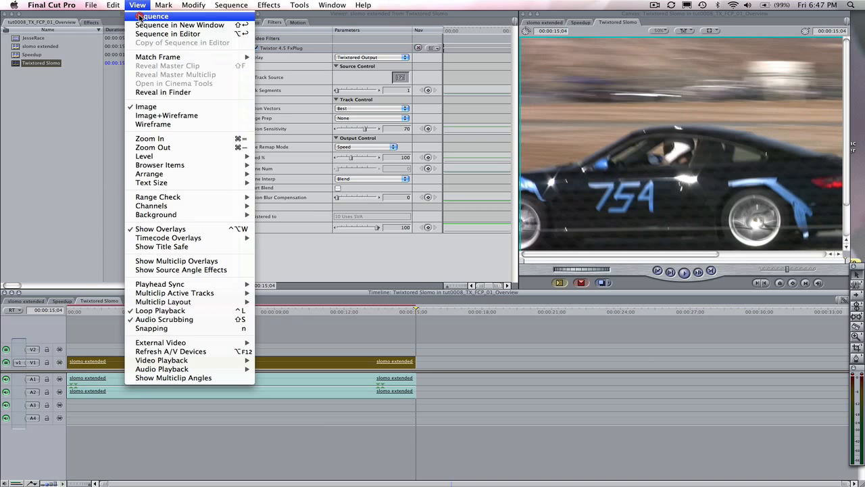
{"action": "left_click", "coordinate": [139, 16]}
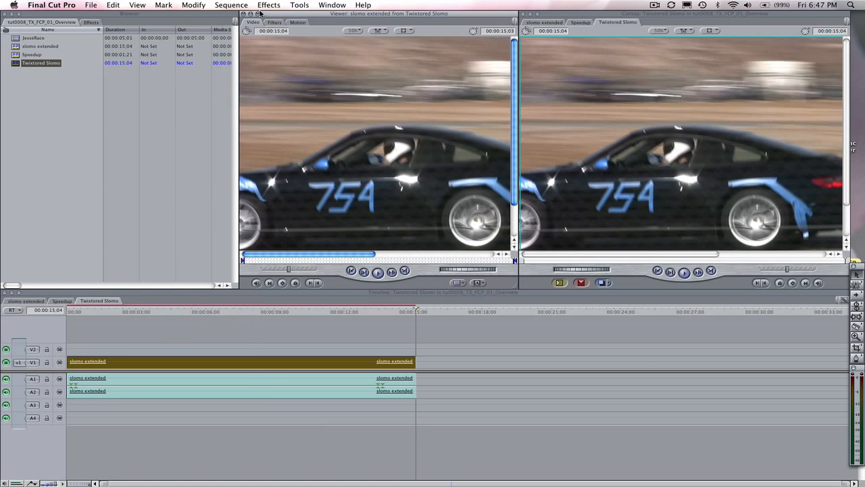
{"action": "left_click", "coordinate": [274, 22]}
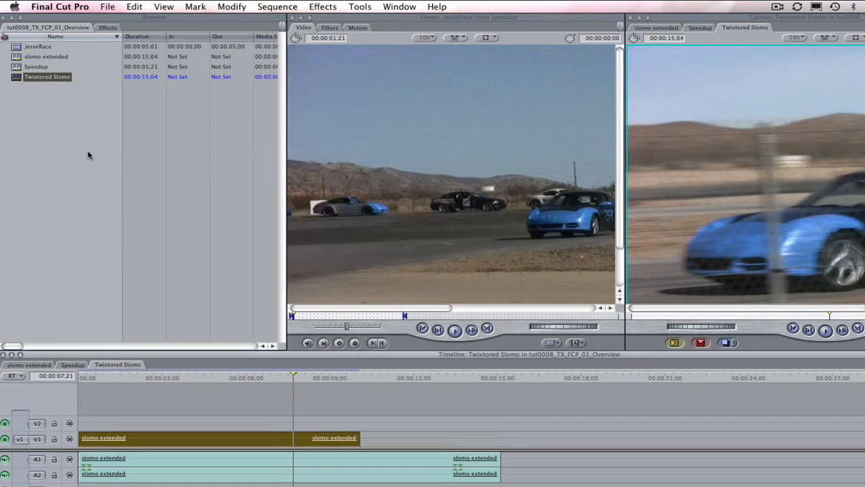
Select the slomo extended clip on V1, open it in the Viewer and display its Twixtor 4.5 FxPlug parameters.
{"action": "left_click", "coordinate": [250, 441]}
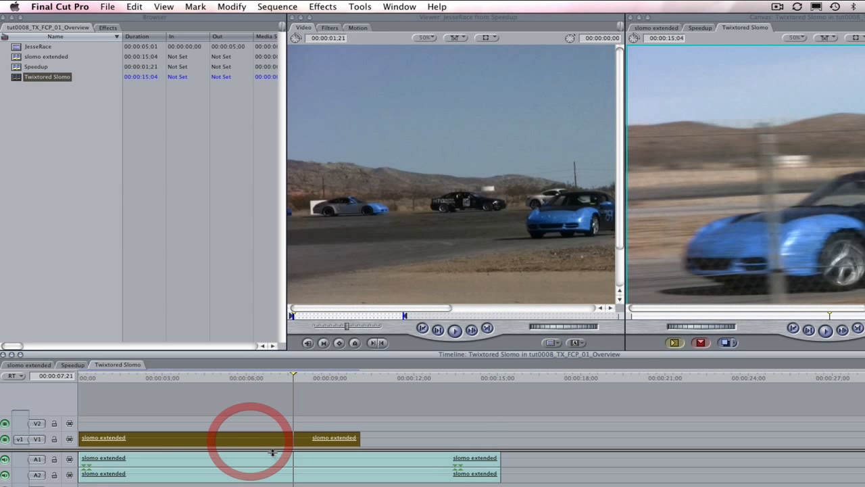
{"action": "key", "text": "Return"}
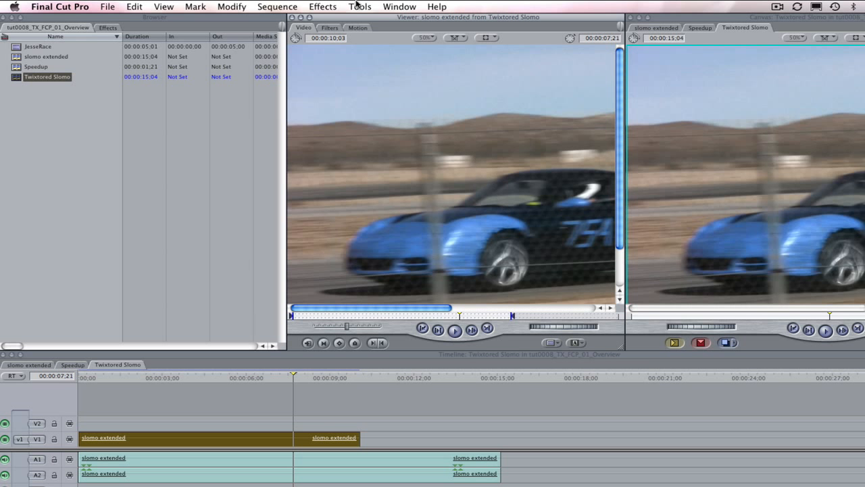
{"action": "left_click", "coordinate": [330, 28]}
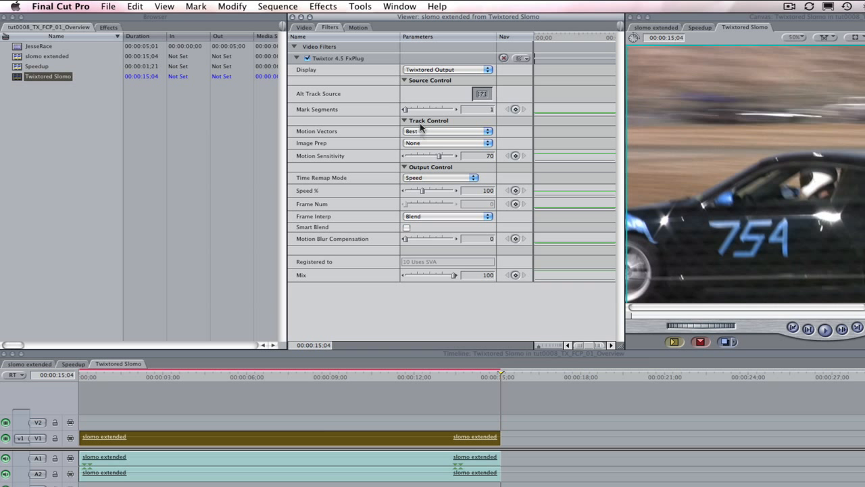
Use Speed as the Twixtor Time Remap Mode and set Speed % to 50.
{"action": "left_click", "coordinate": [443, 178]}
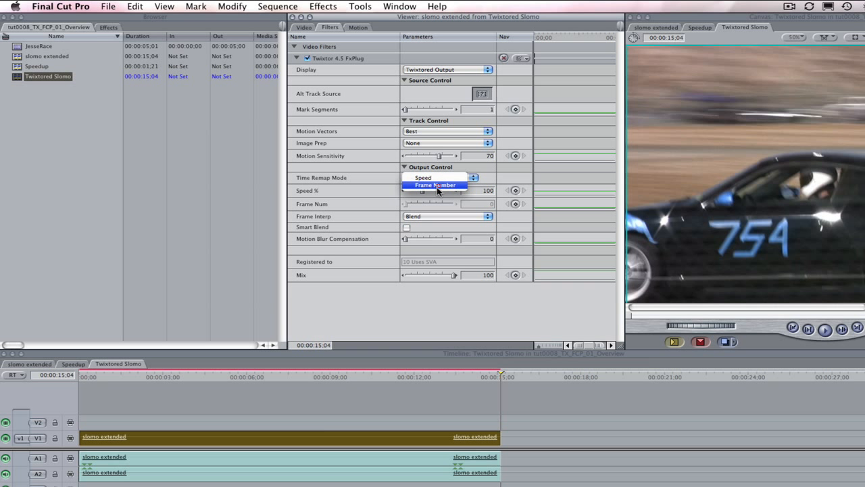
{"action": "left_click", "coordinate": [441, 185]}
{"action": "left_click", "coordinate": [438, 177]}
{"action": "left_click", "coordinate": [438, 171]}
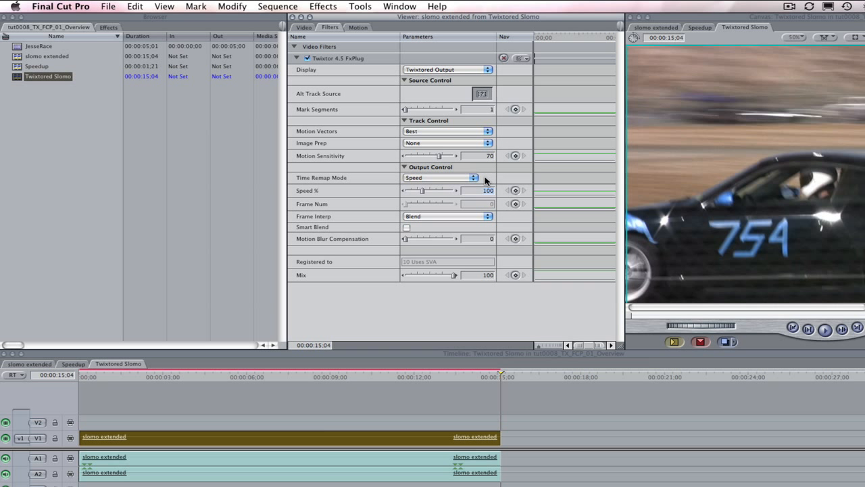
{"action": "type", "text": "50"}
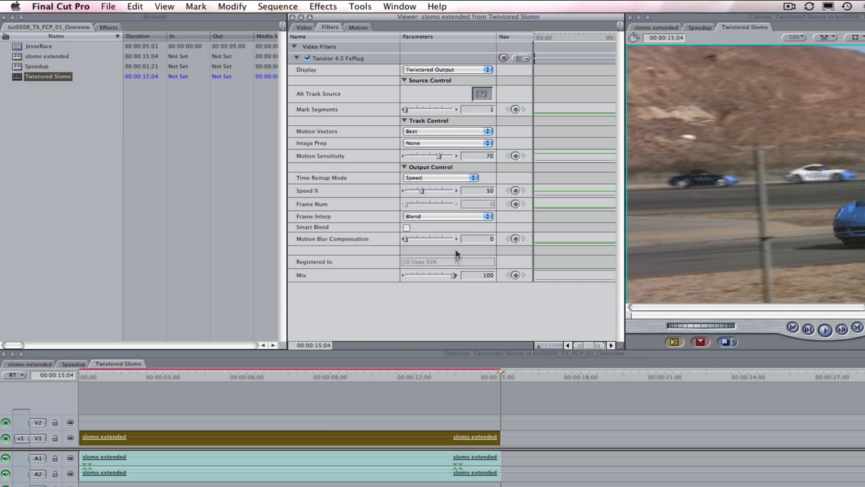
Render only the video of the selected slomo extended clip.
{"action": "left_click", "coordinate": [267, 6]}
{"action": "left_click", "coordinate": [268, 21]}
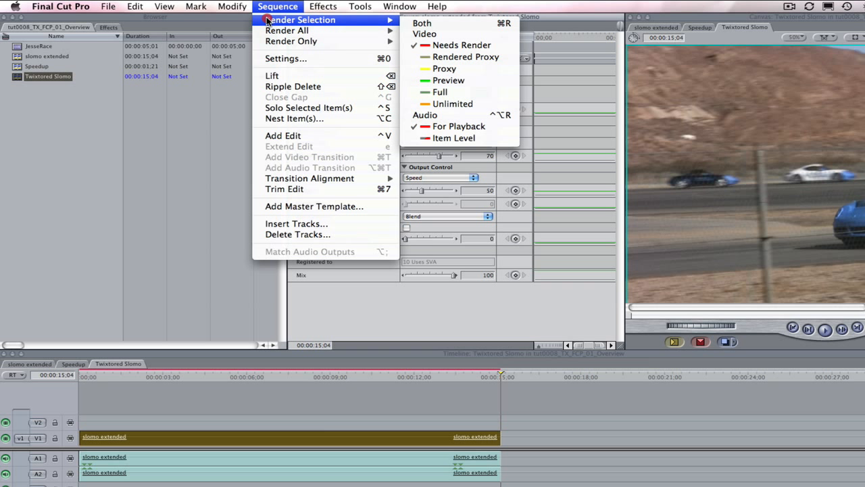
{"action": "left_click", "coordinate": [428, 35]}
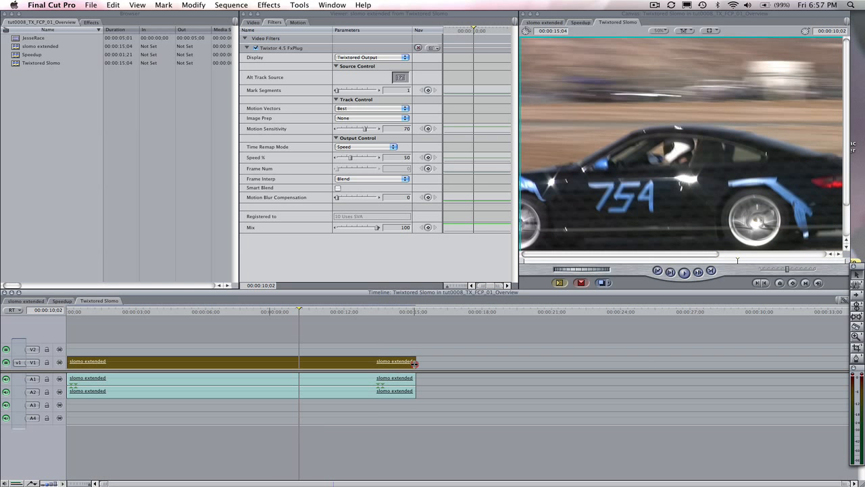
Trim the end of the V1 slomo extended clip back to 00:00:10;02 and play the slowed-down sequence.
{"action": "left_click_drag", "start_coordinate": [415, 363], "coordinate": [300, 365]}
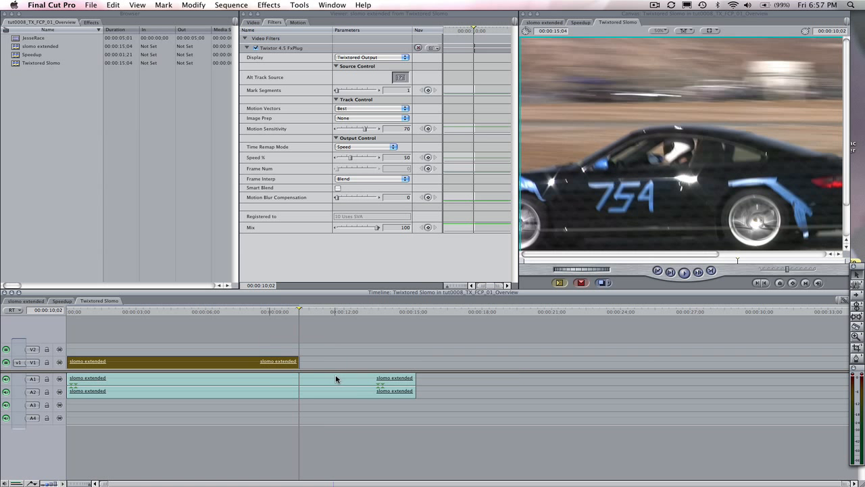
{"action": "left_click", "coordinate": [685, 273]}
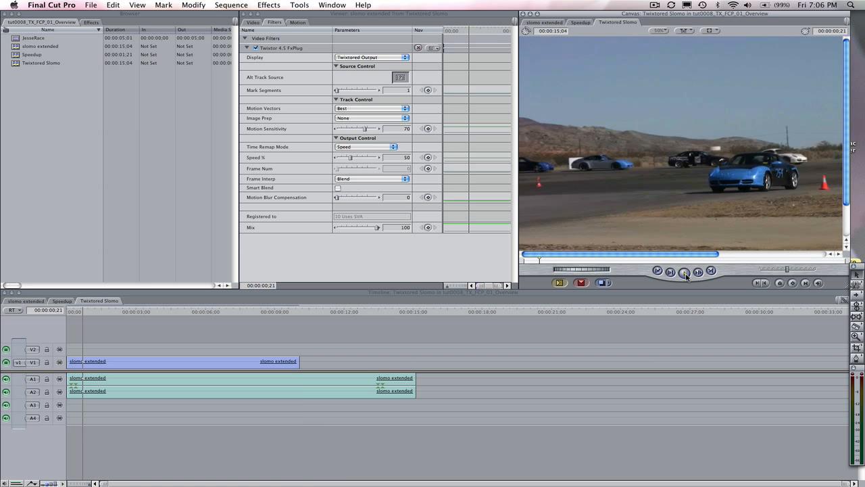